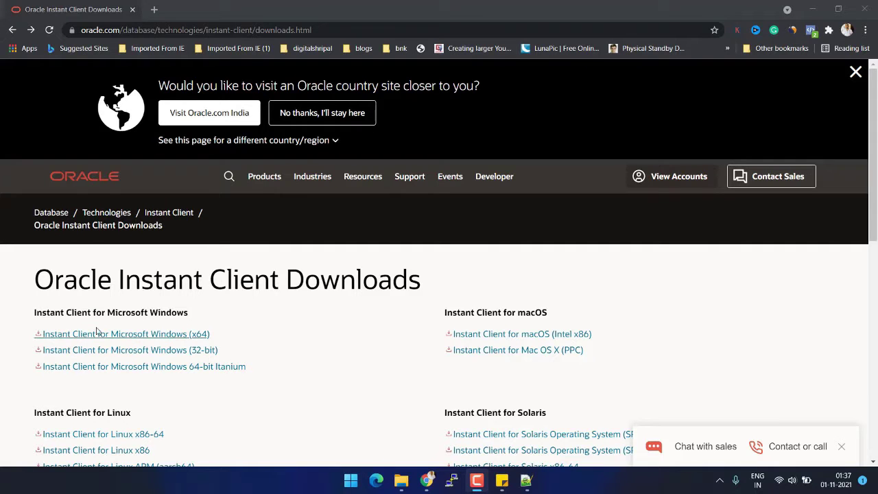
Open the Instant Client for Microsoft Windows (x64) page and find the 21.3.0.0.0 Basic, SQL*Plus and Tools zips.
scroll(311, 329, down, 1)
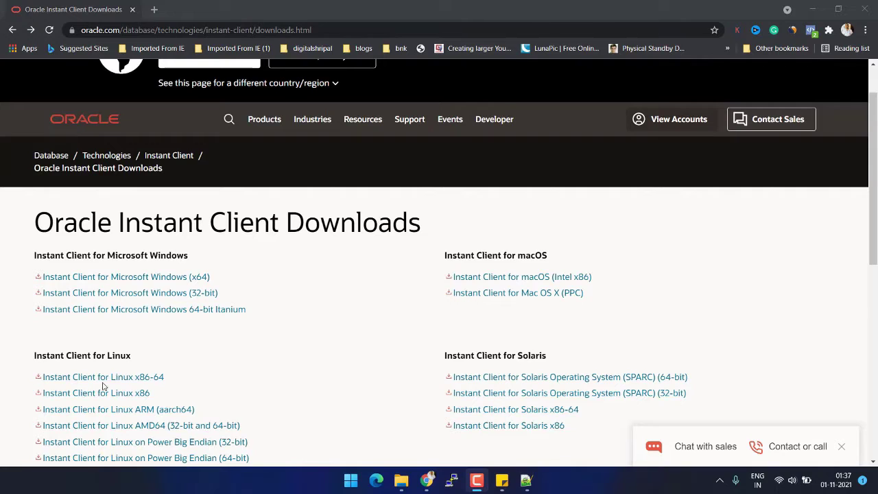
scroll(354, 382, down, 1)
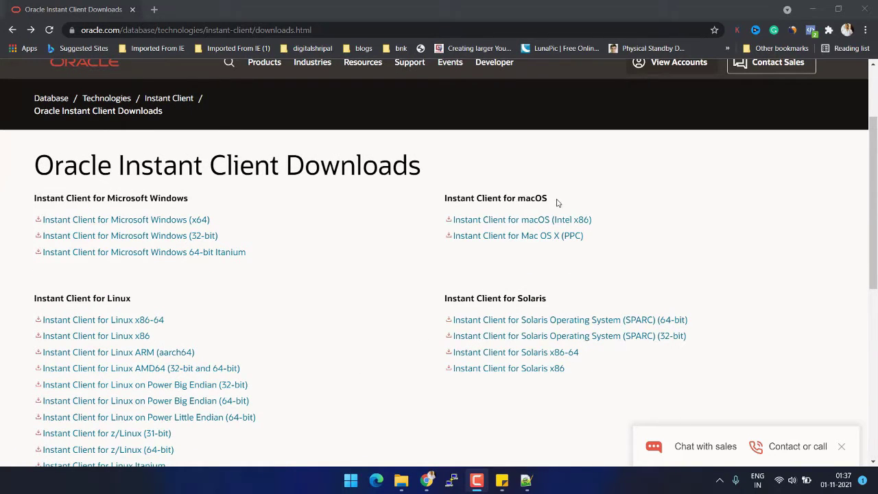
scroll(573, 282, down, 3)
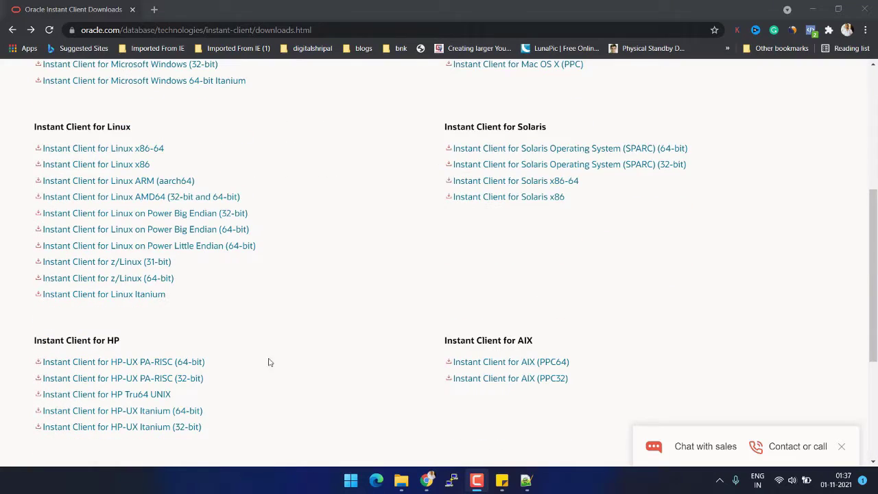
scroll(269, 362, up, 4)
click(112, 277)
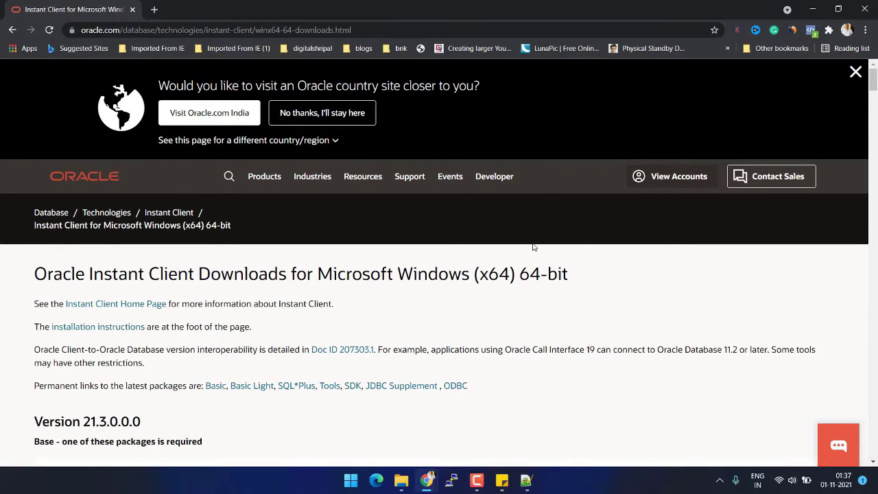
scroll(503, 207, down, 3)
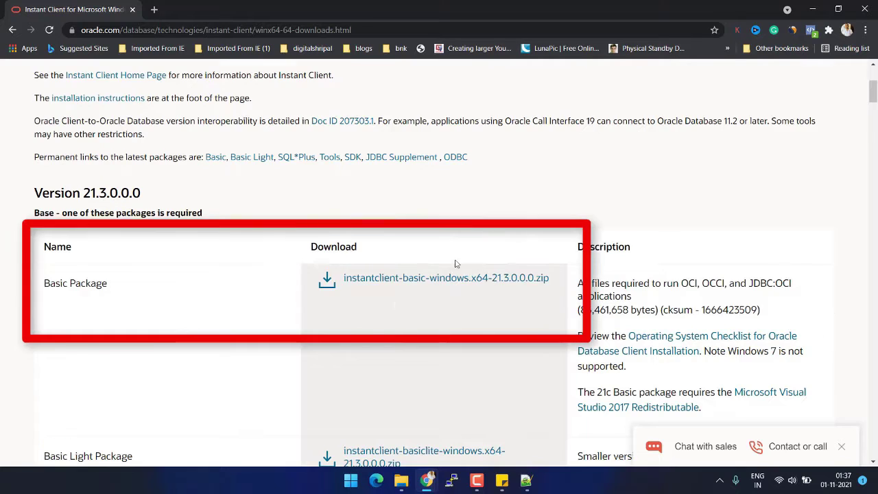
scroll(376, 358, down, 6)
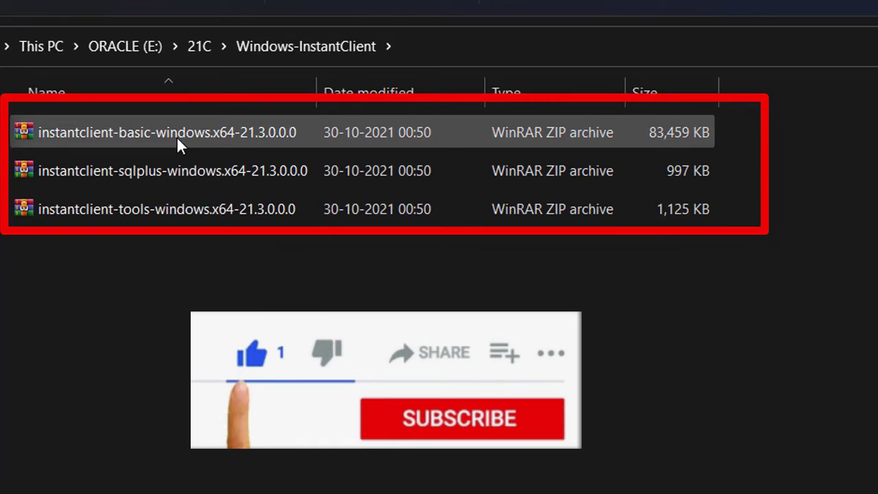
Open instantclient-basic-windows.x64-21.3.0.0.0 zip from E:\21C\Windows-InstantClient in WinRAR.
right_click(240, 144)
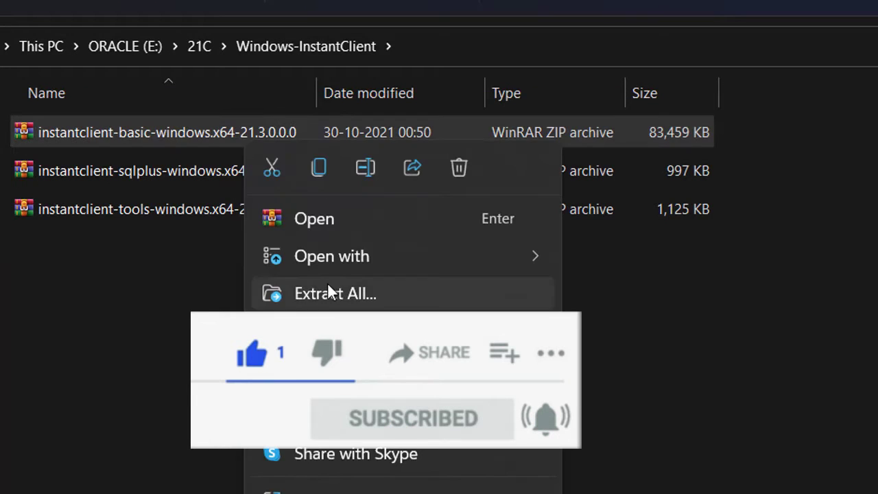
click(442, 221)
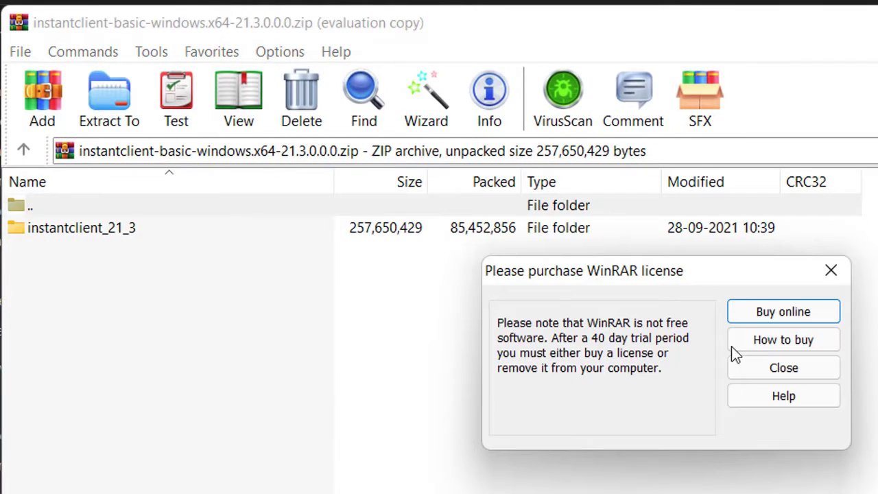
Dismiss the license reminder and set the instantclient_21_3 extraction destination to C:\.
click(762, 373)
click(118, 233)
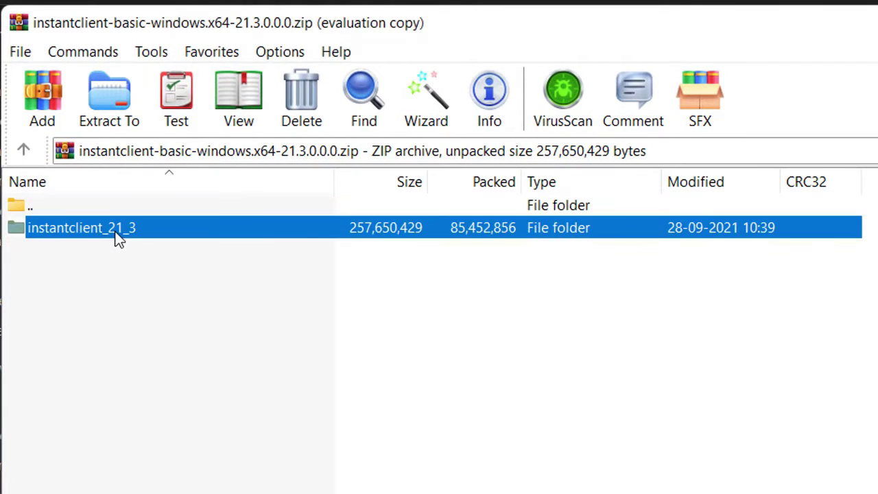
click(112, 103)
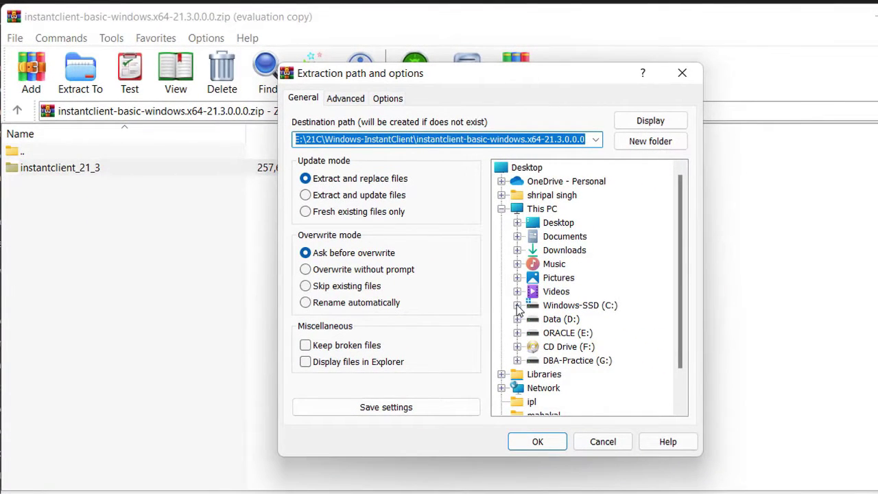
click(518, 305)
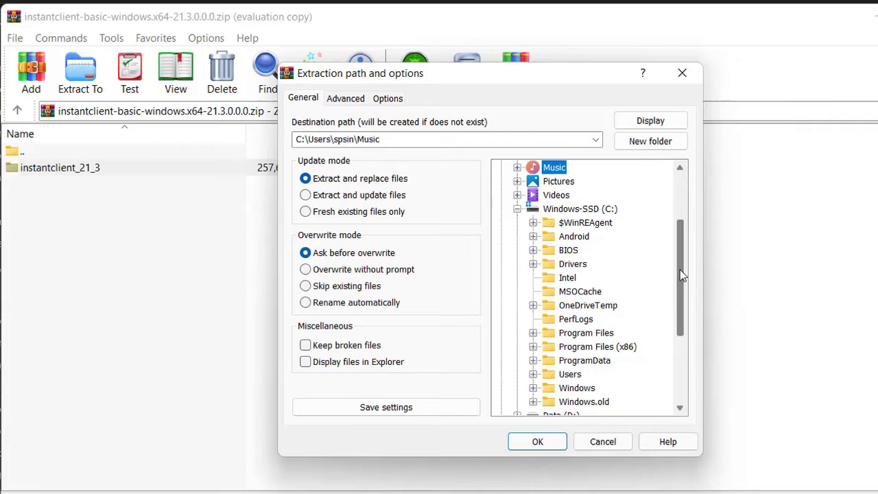
mouse_move(682, 264)
mouse_down()
mouse_move(687, 304)
mouse_move(687, 256)
mouse_up()
click(580, 209)
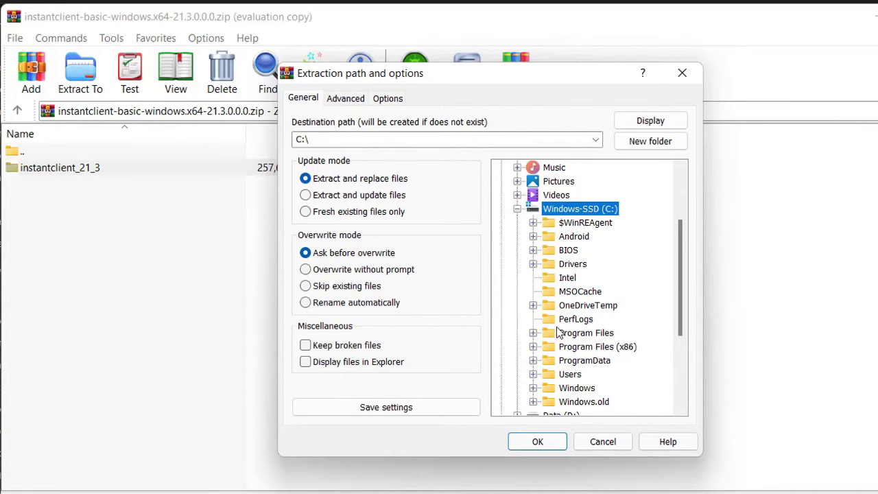
Extract instantclient_21_3 to C:\ and check it appears in the C: drive root.
click(537, 443)
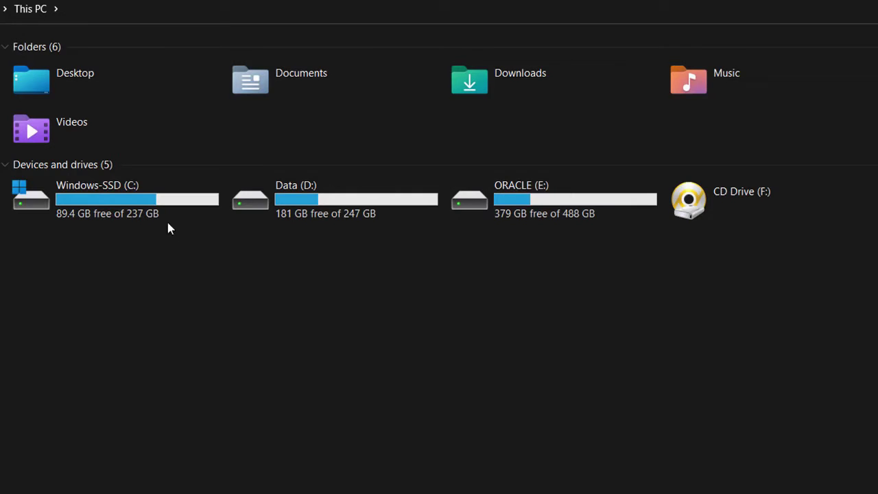
double_click(148, 199)
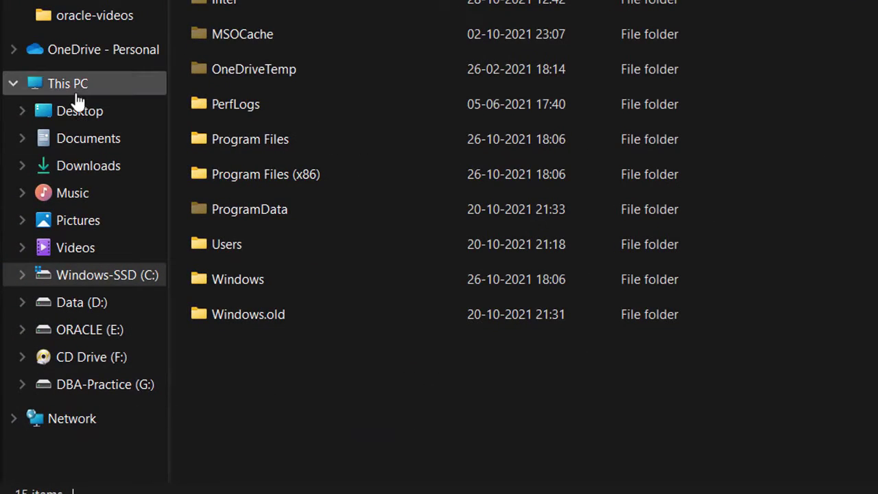
drag(77, 96, 83, 89)
Open This PC's Properties to reach the System About page.
right_click(86, 95)
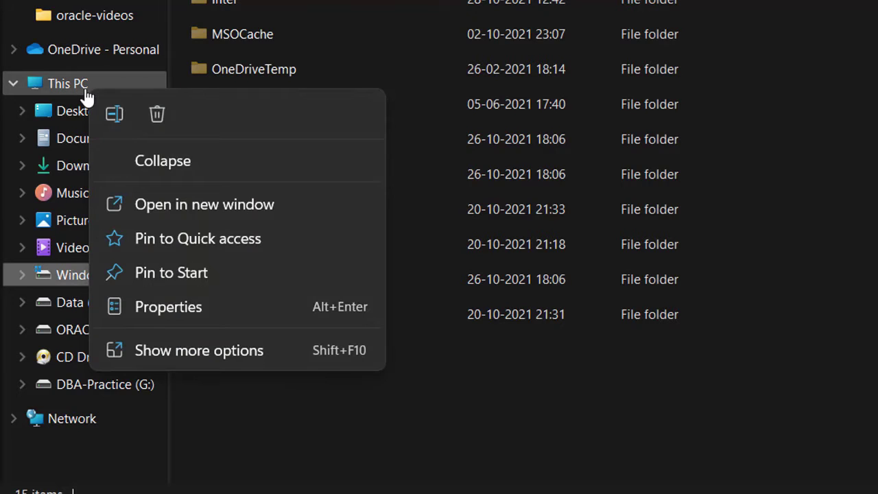
click(187, 361)
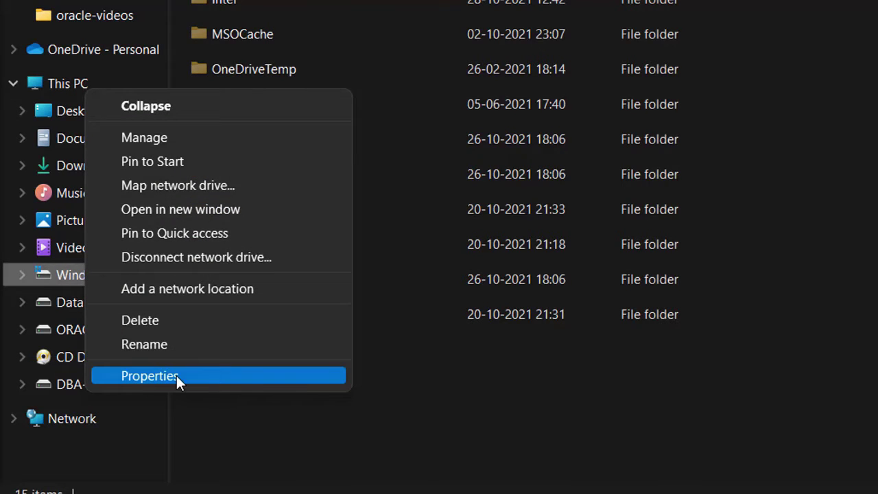
click(178, 377)
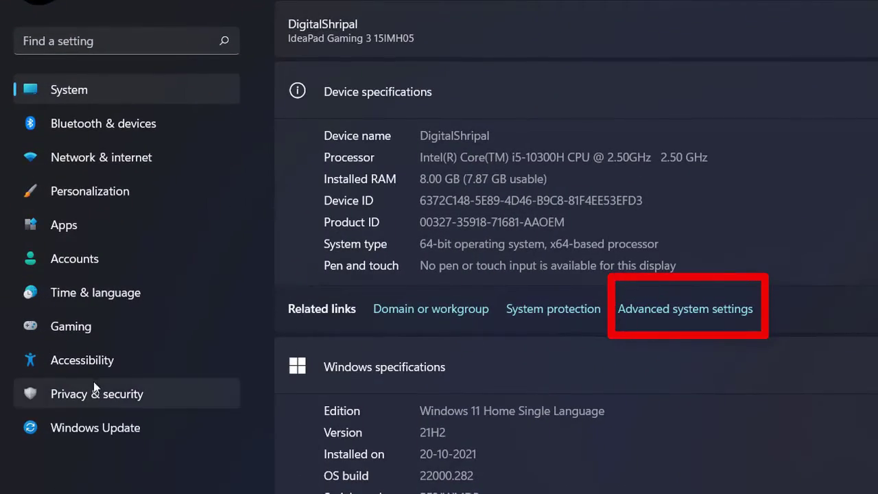
Add C:\instantclient_21_3 as a new system Path entry and confirm all property dialogs.
click(685, 310)
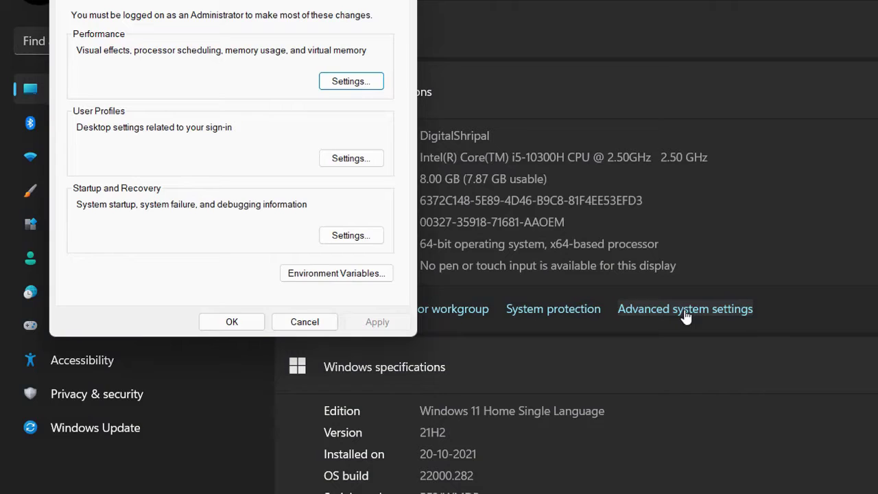
click(328, 282)
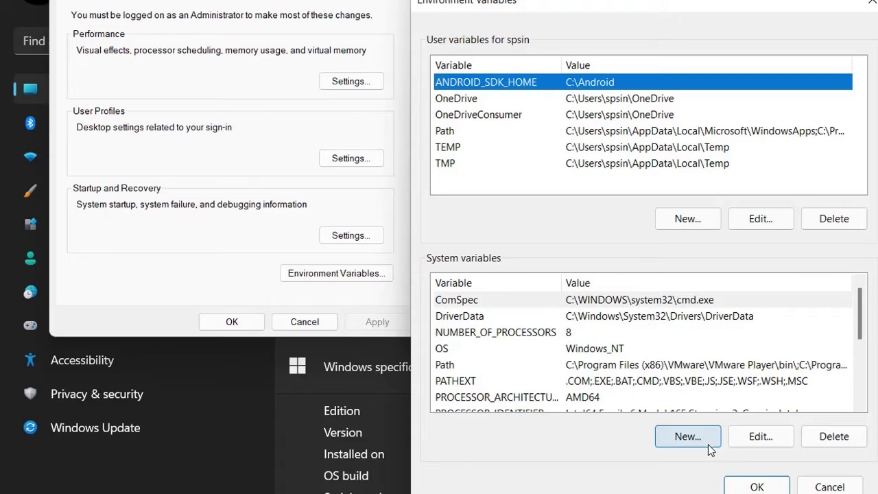
click(493, 364)
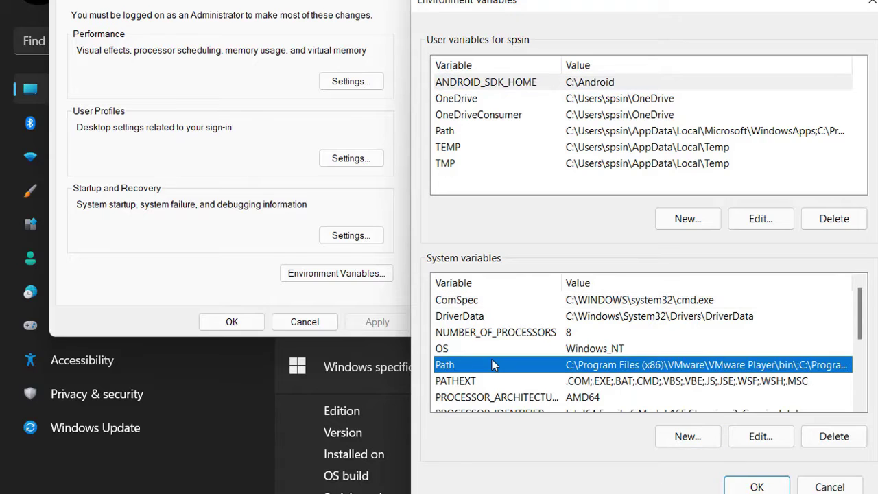
click(767, 438)
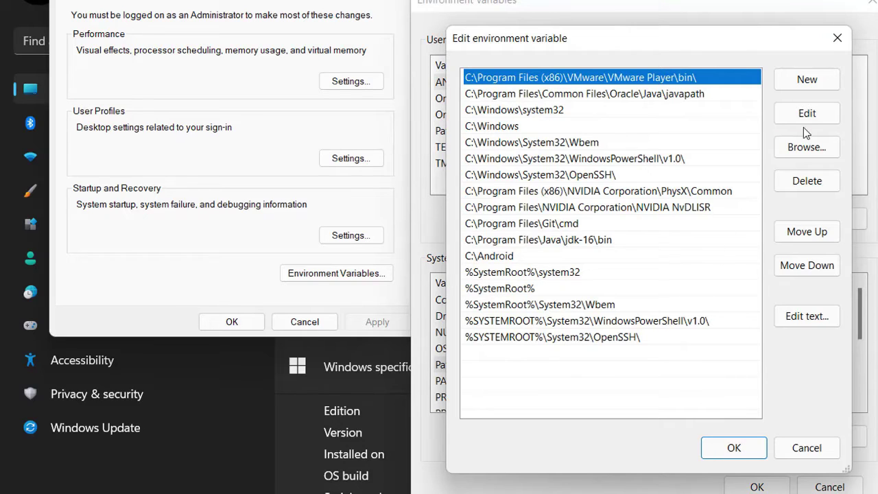
click(807, 81)
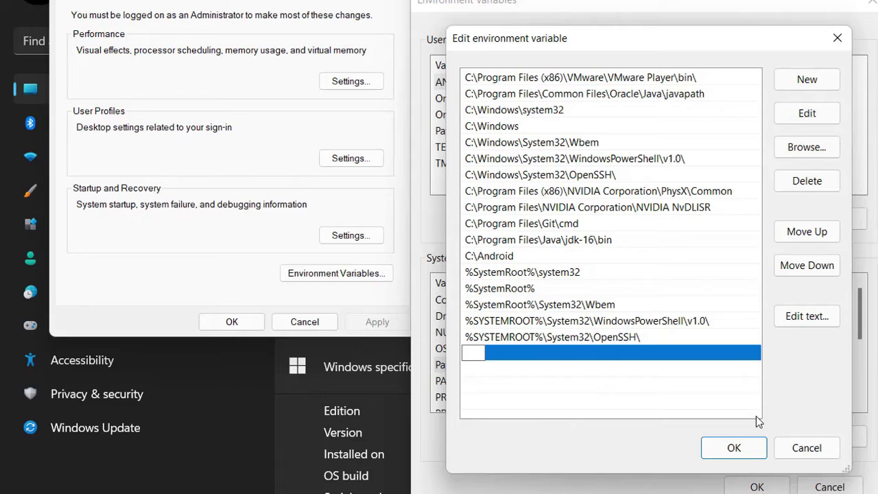
click(781, 151)
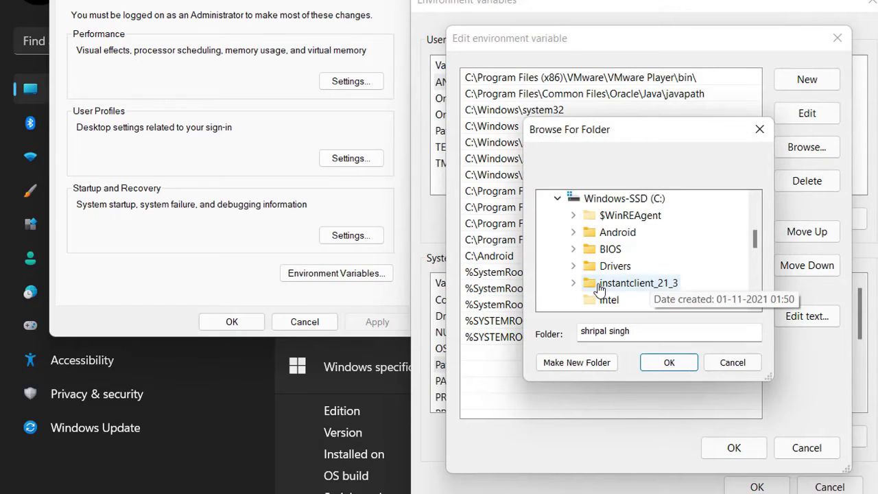
click(602, 299)
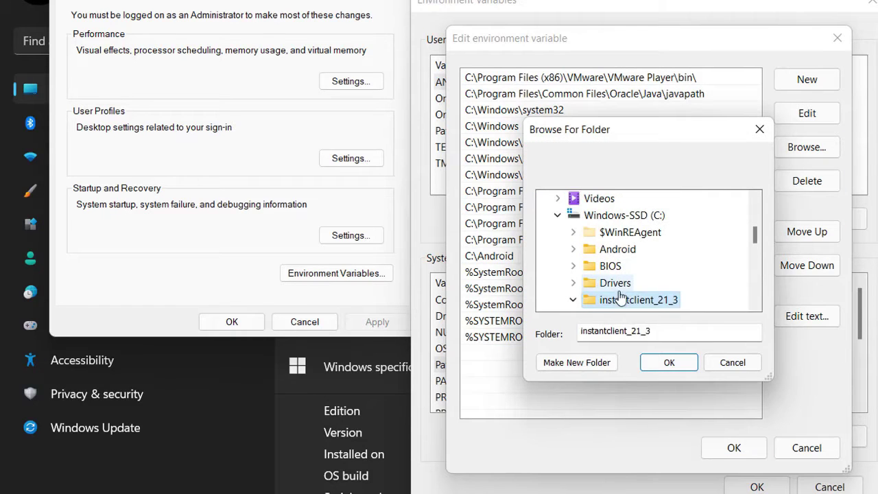
click(669, 364)
click(735, 447)
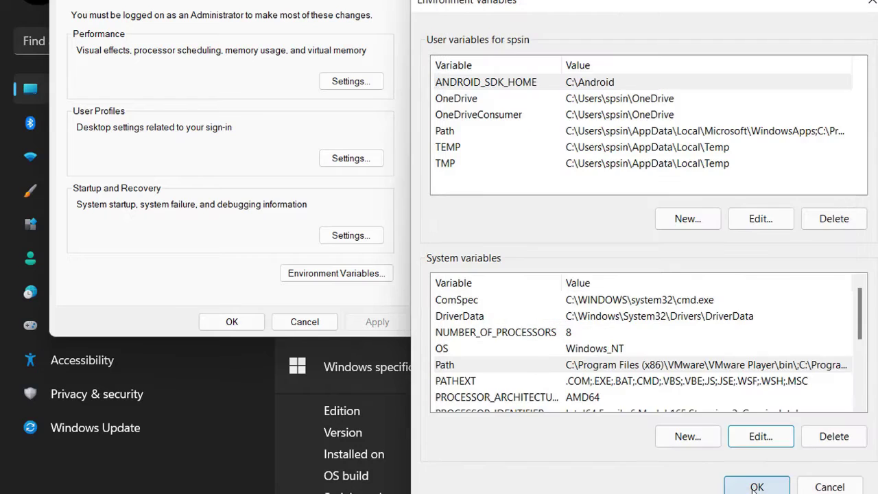
click(757, 487)
click(232, 323)
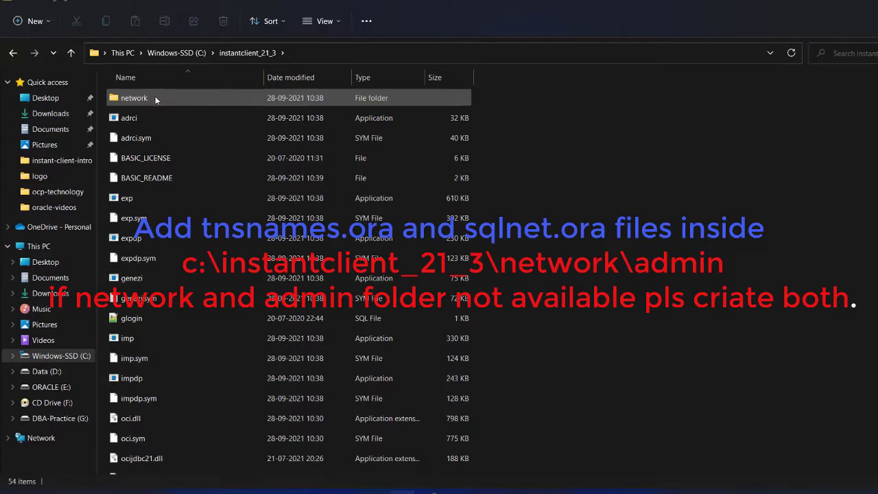
Go into C:\instantclient_21_3\network\admin.
double_click(155, 96)
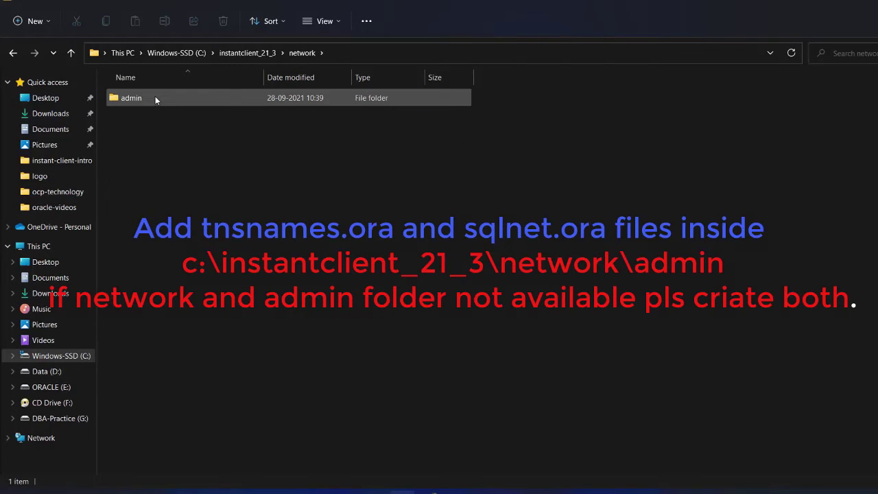
double_click(155, 96)
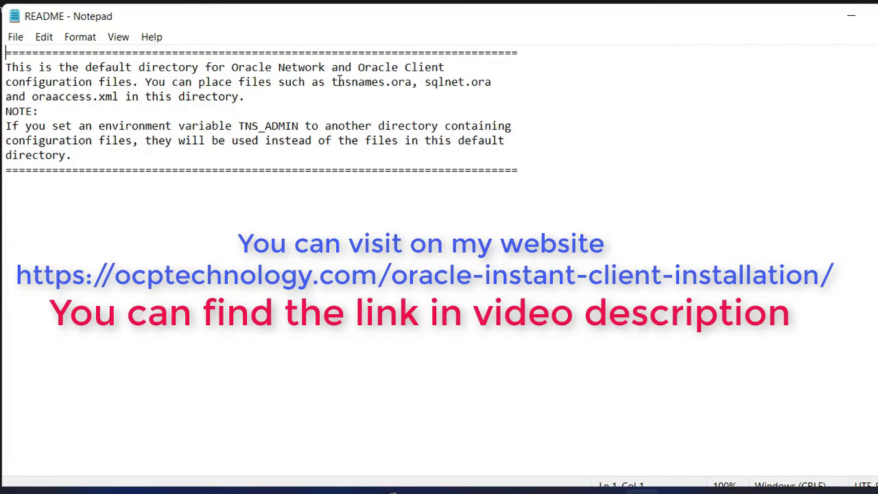
Highlight the tnsnames.ora and sqlnet.ora names in the README, then clear the selection.
drag(338, 81, 493, 82)
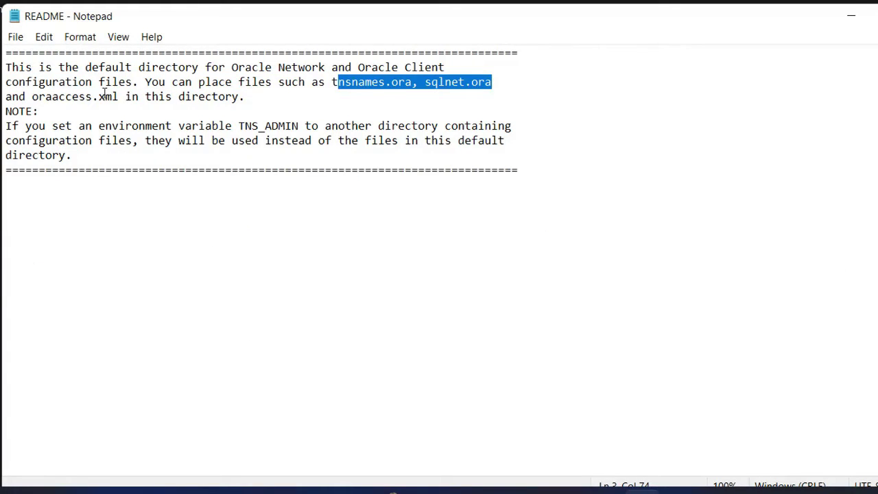
click(103, 96)
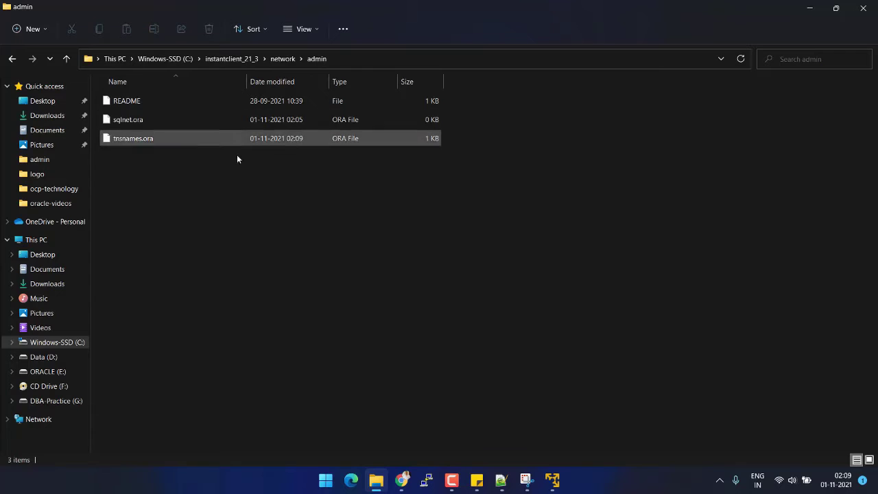
click(328, 481)
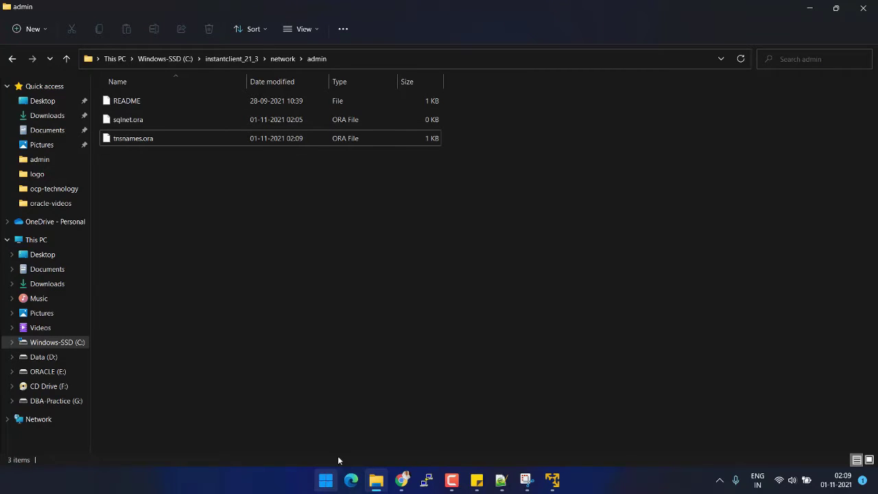
text(cmd)
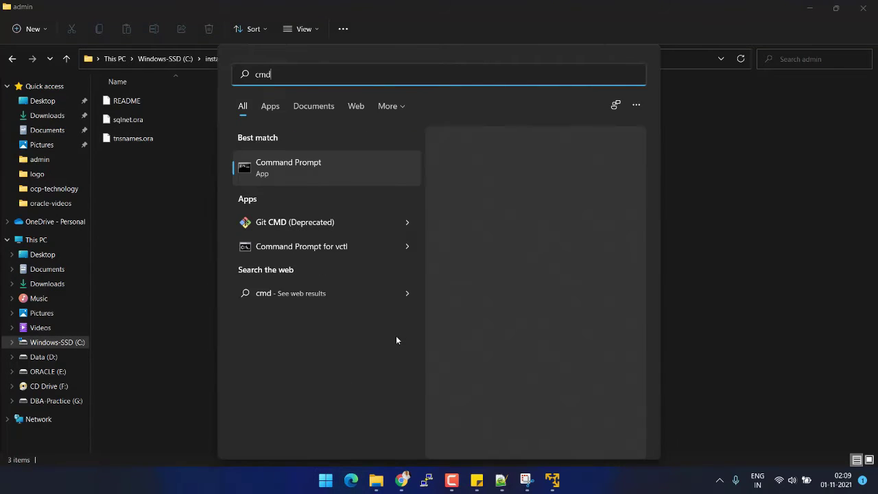
key(Return)
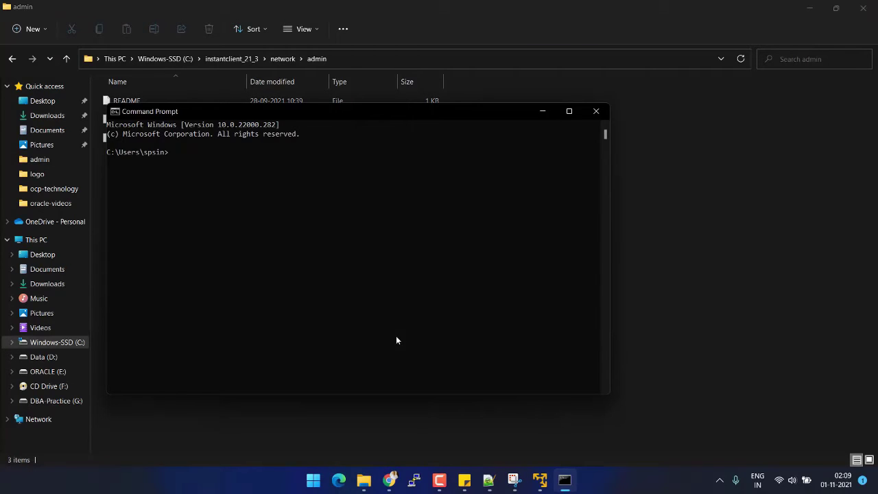
click(568, 111)
key(Return)
key(Return)
key(Return)
key(Return)
key(Return)
key(Return)
key(Return)
key(Return)
key(Return)
key(Return)
key(Return)
key(Return)
key(Return)
key(Return)
key(Return)
key(Return)
key(Return)
key(Return)
key(Return)
key(Return)
text(s)
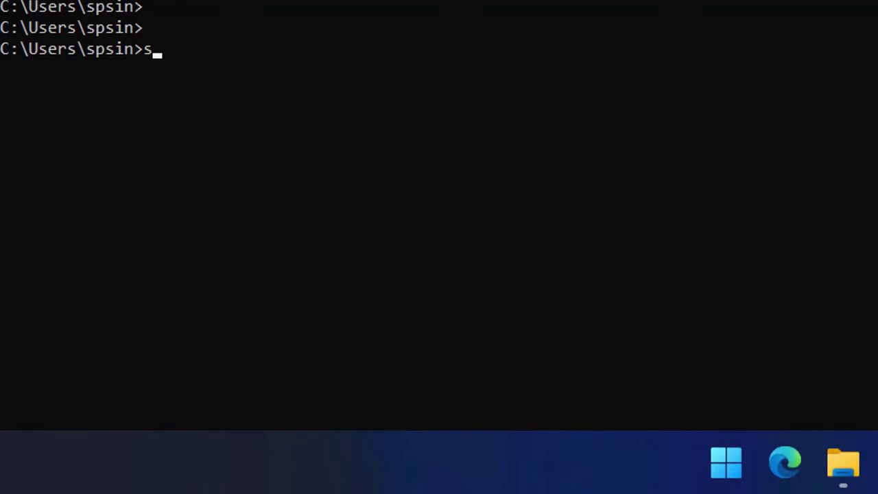
text(qlplus sys)
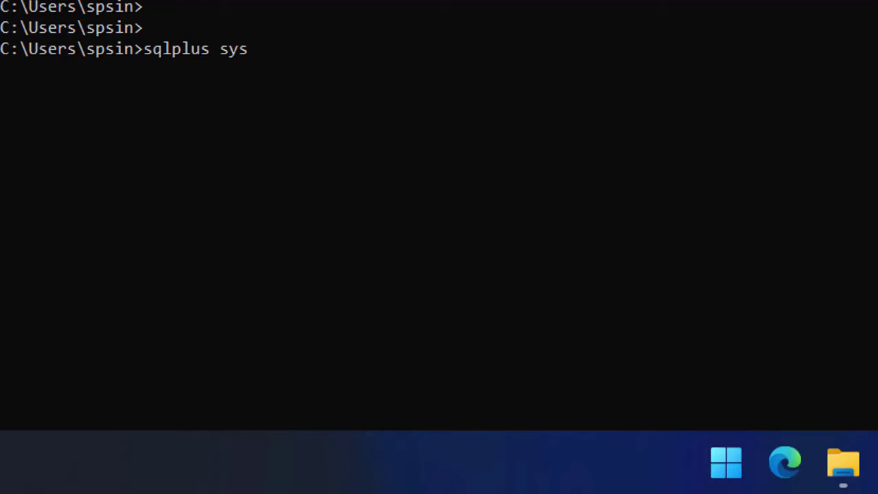
text(/sys@)
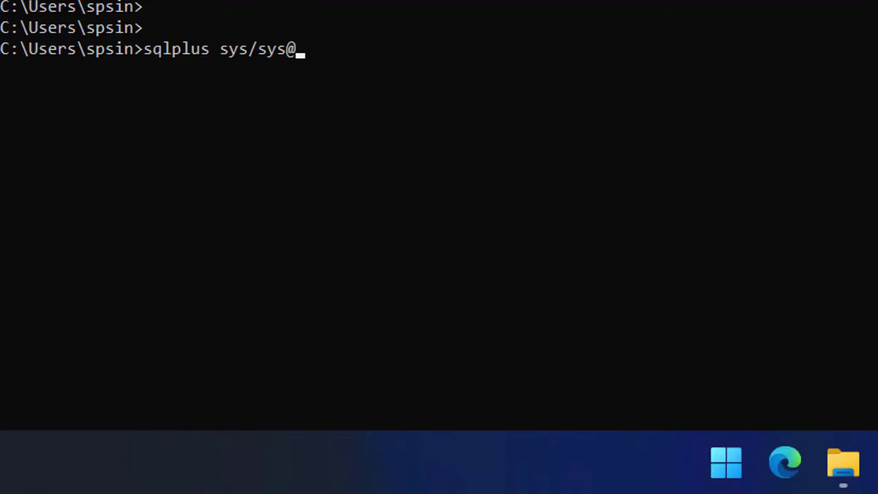
text(ora21c as sysdba)
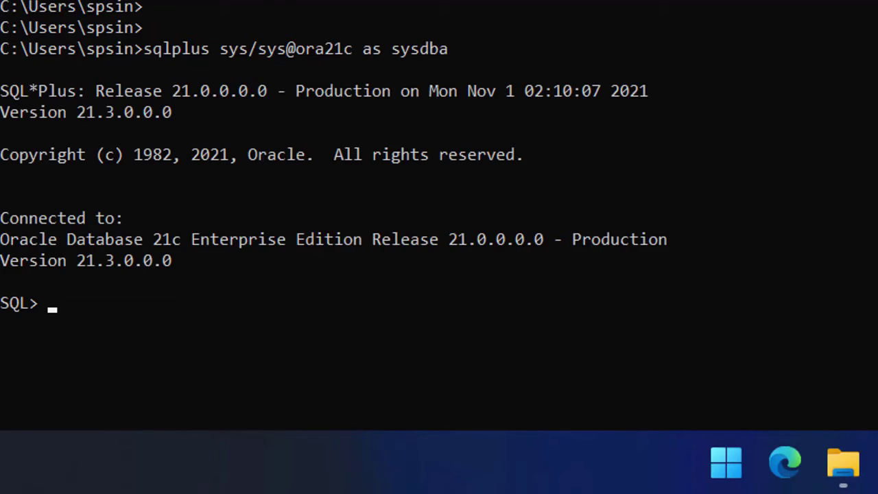
Run def in SQL*Plus to list the session's DEFINE variables.
key(Return)
key(Return)
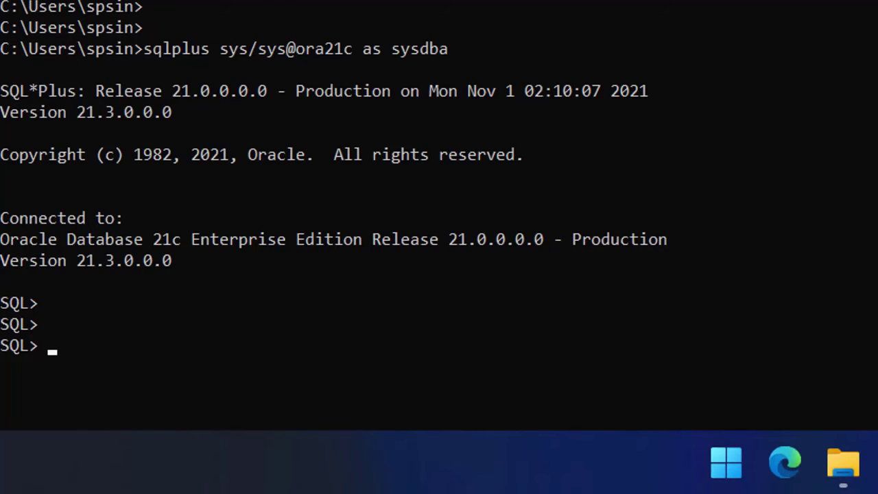
text(def)
key(Return)
key(Return)
key(Return)
key(Return)
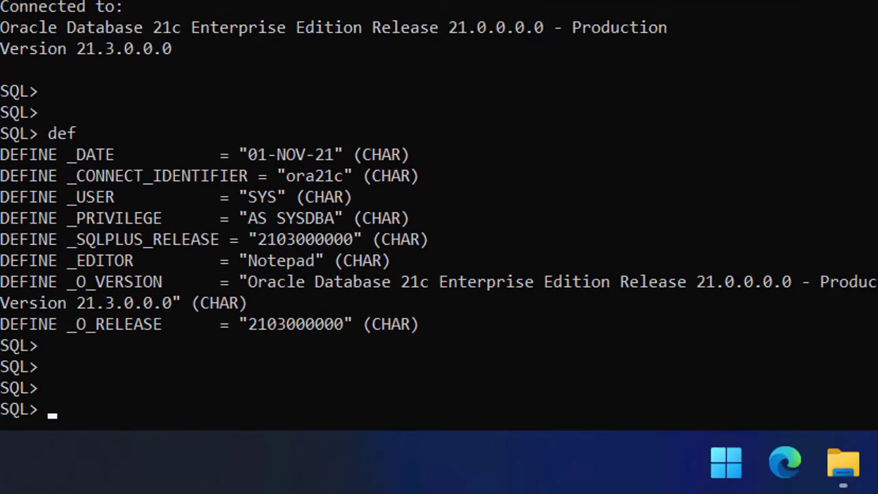
key(Return)
key(Return)
key(Return)
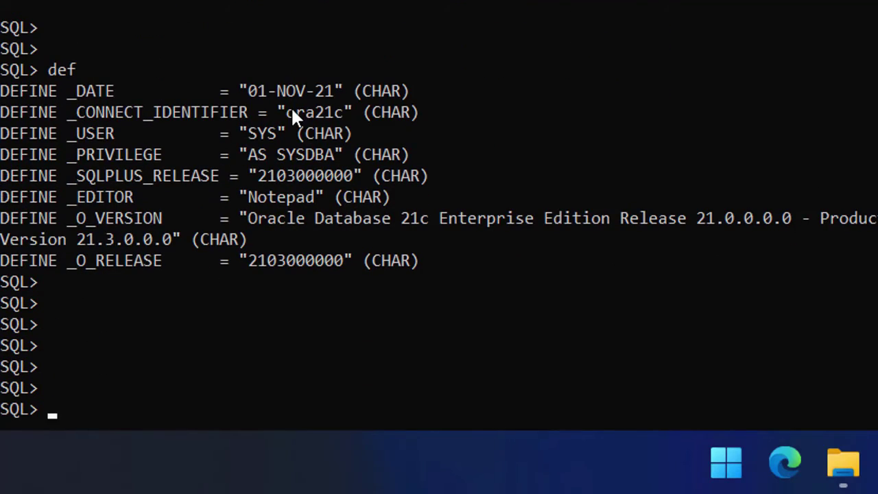
Run show pdbs, showing PDB$SEED read only and ORA21CPDB1 mounted.
key(Return)
text(show)
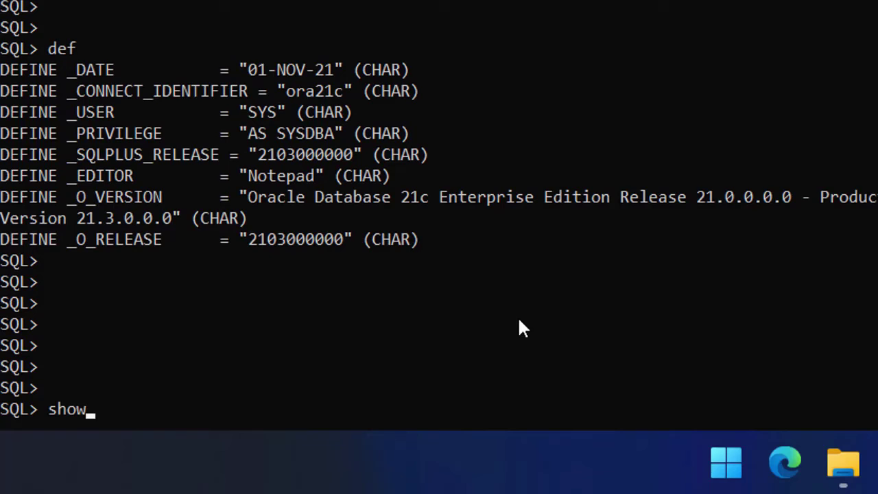
text( pdbs)
key(Return)
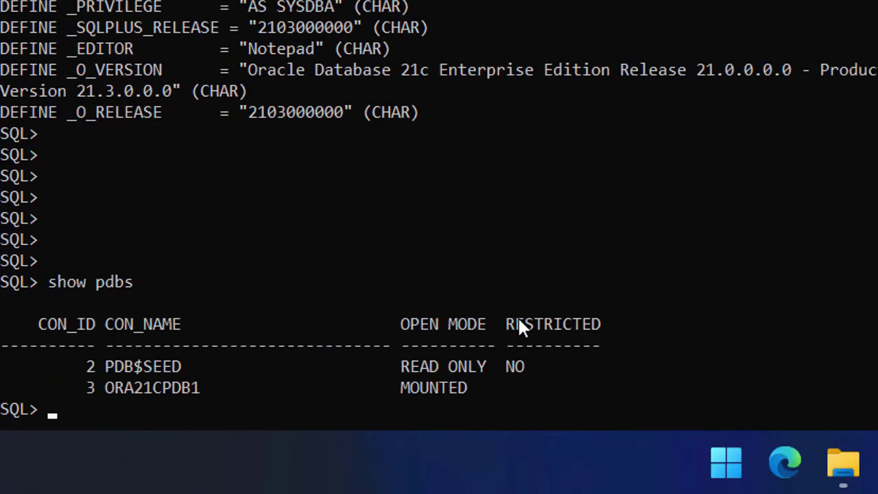
key(Return)
key(Return)
key(Return)
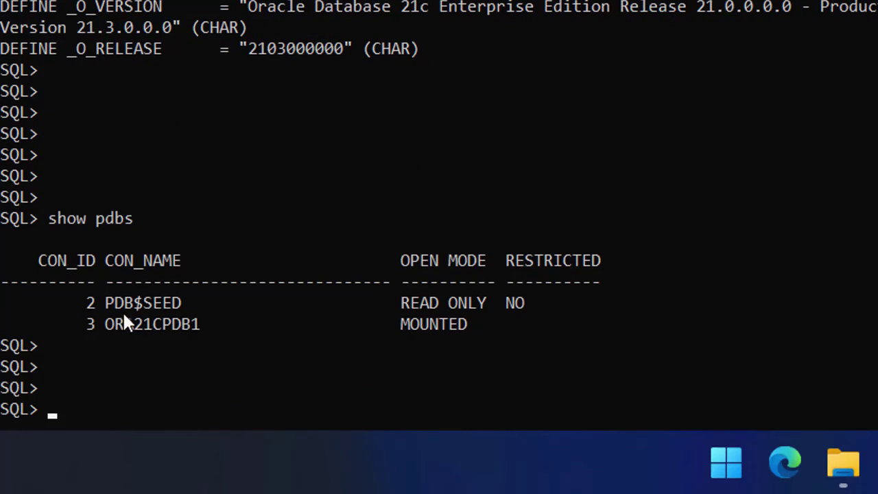
drag(123, 326, 191, 328)
click(233, 218)
key(Return)
key(Return)
key(Return)
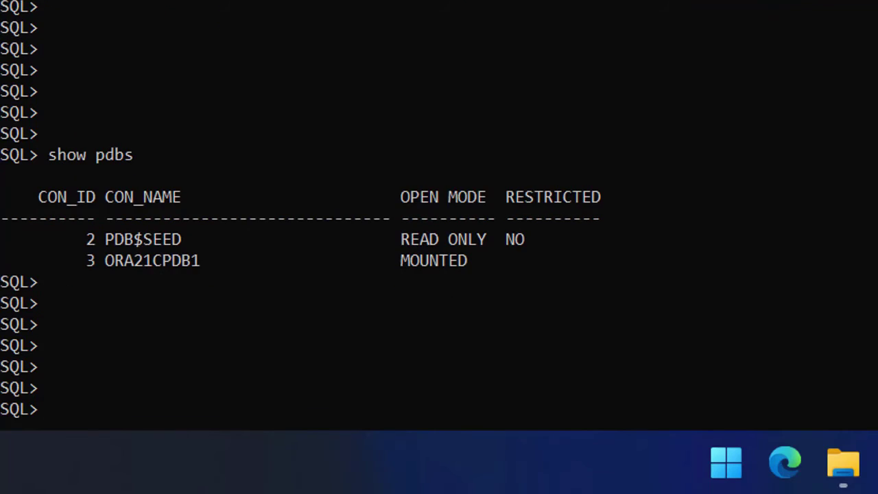